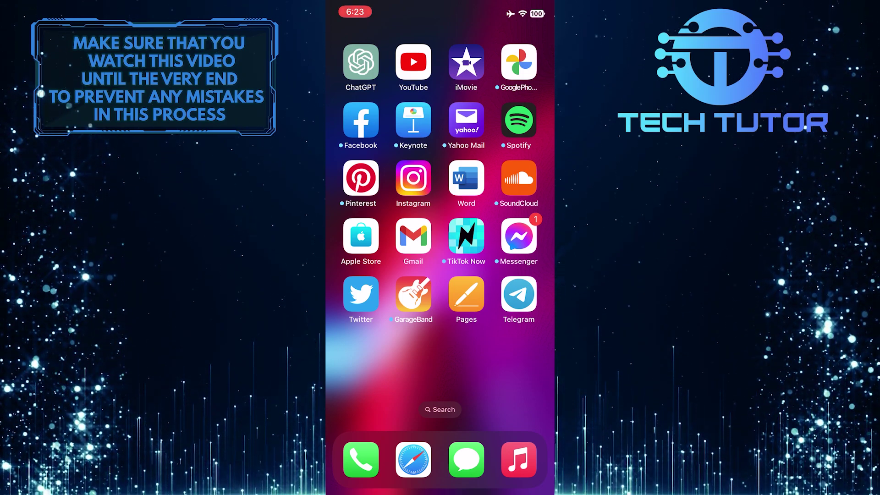
Launch Instagram and show the profile page's account options menu.
click(413, 178)
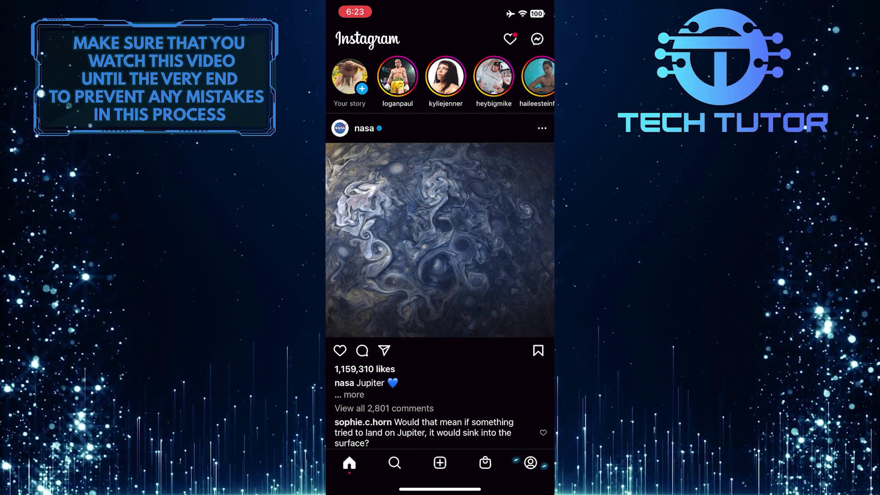
click(530, 463)
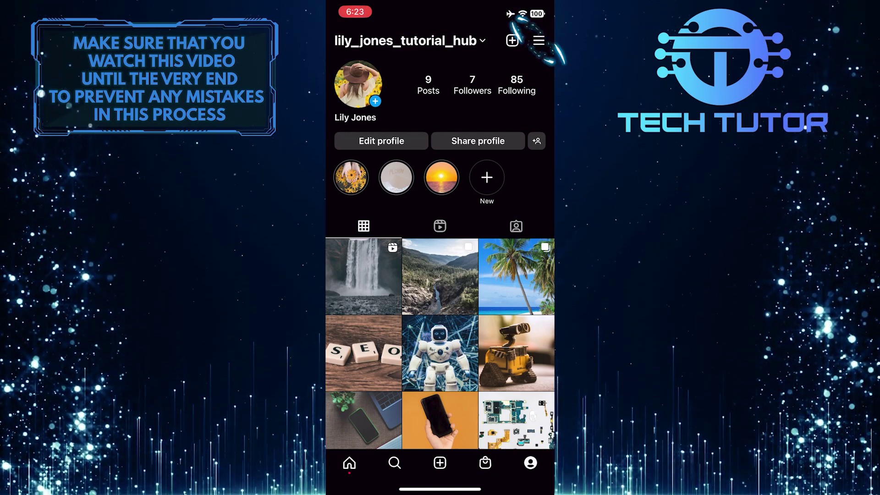
click(539, 41)
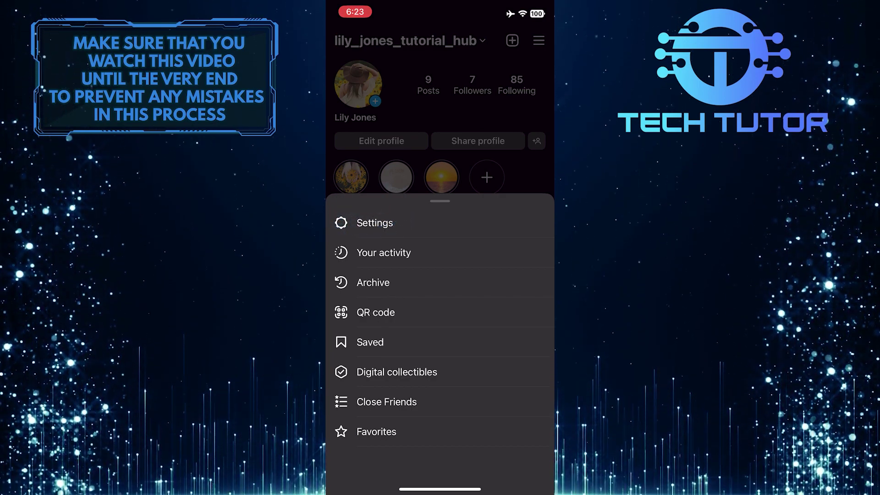
Go to Settings > Account > Data usage.
click(375, 223)
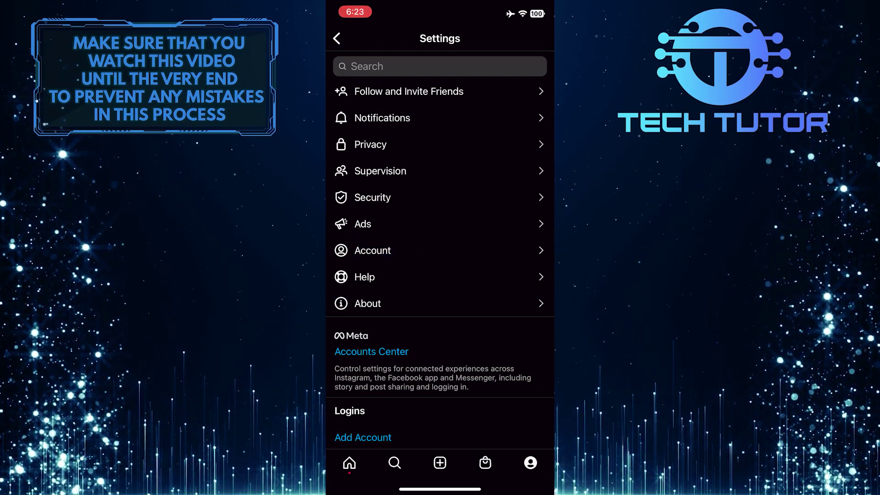
click(372, 250)
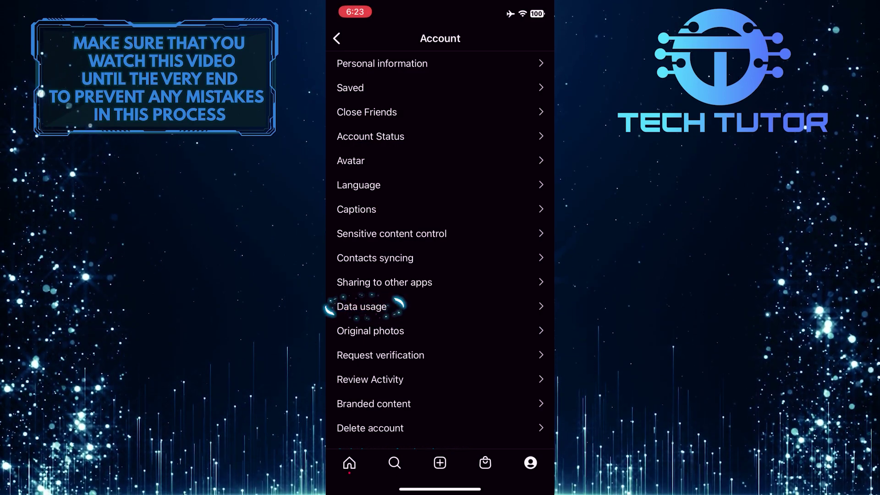
click(362, 307)
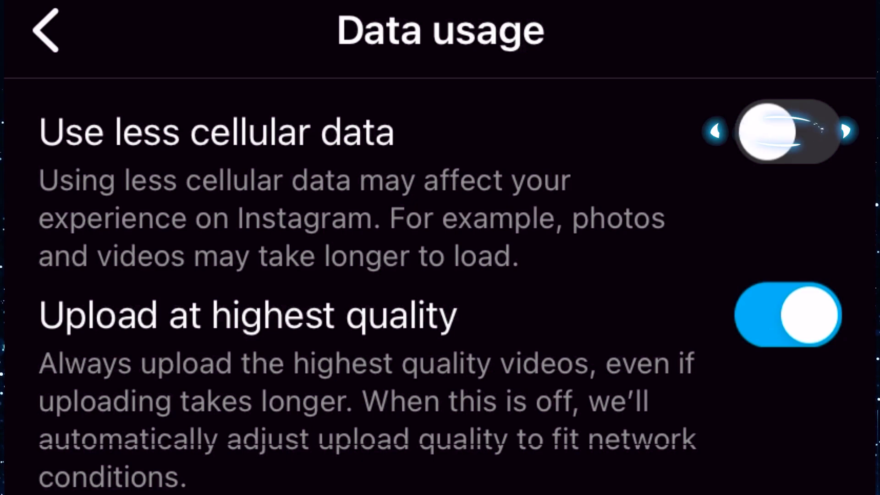
Switch on the 'Use less cellular data' toggle.
click(789, 132)
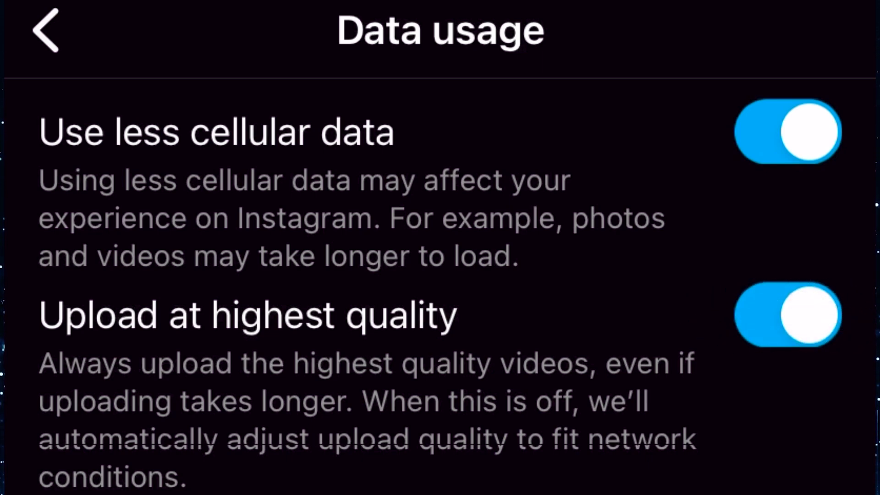
Switch off the 'Upload at highest quality' toggle.
click(787, 315)
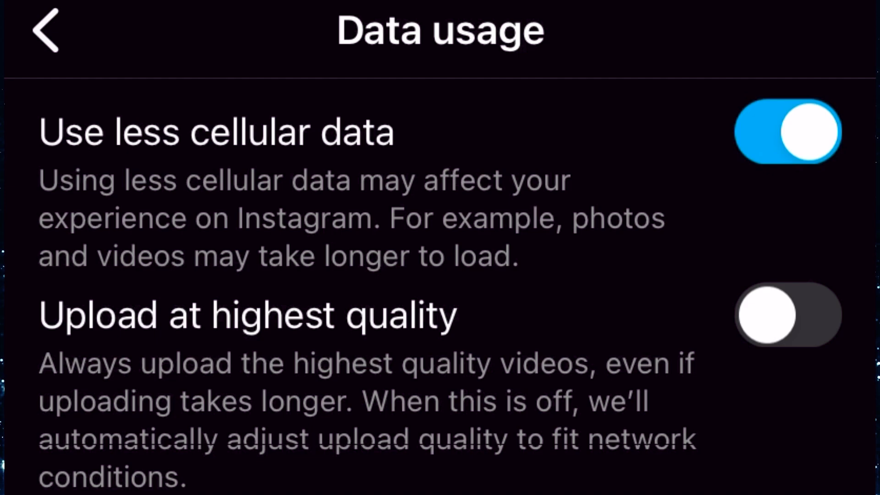